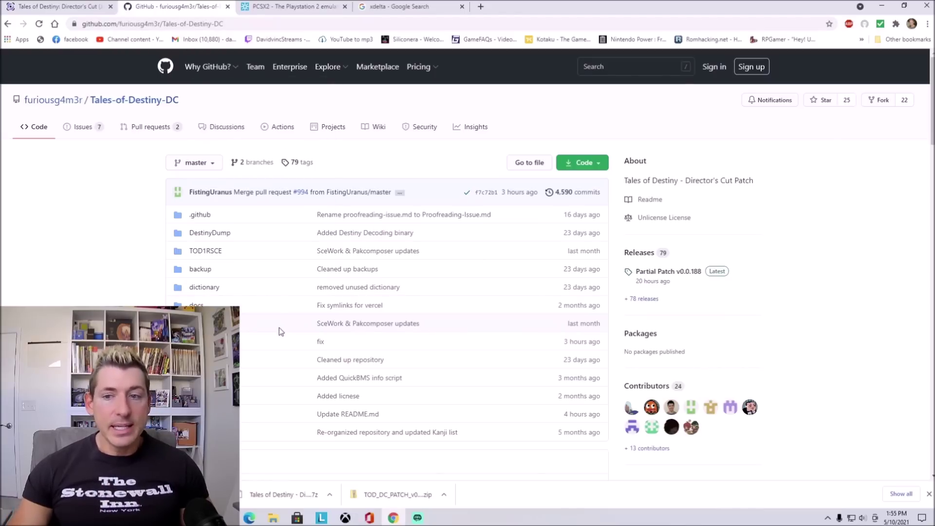
# - Read through the Tales-of-Destiny-DC repository's README, covering current progress, menu translation, resources and tools, and highlight the scenario files translation figure
pyautogui.scroll(-1, 277, 329)
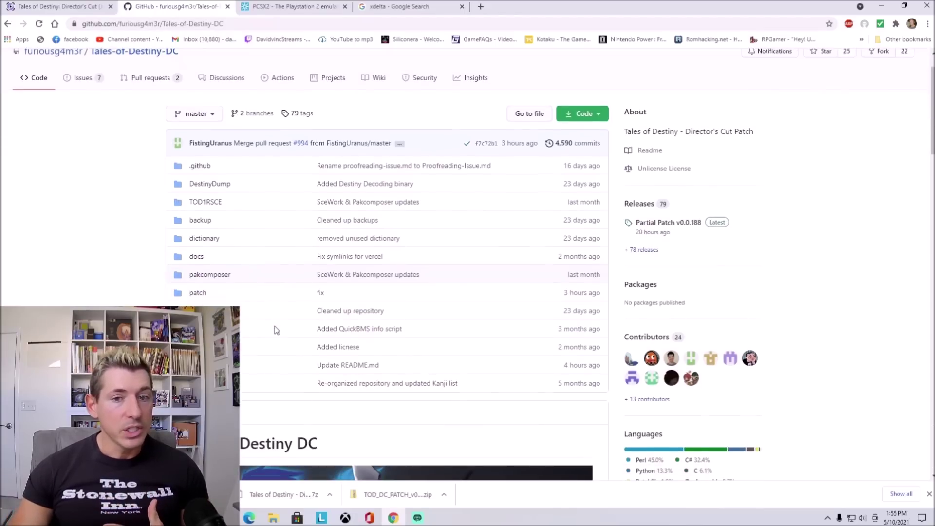
pyautogui.scroll(-6, 272, 331)
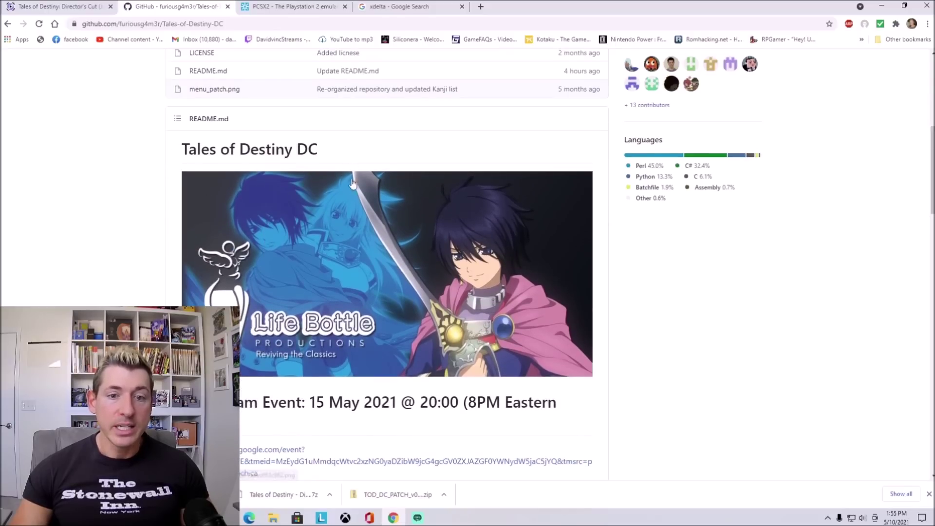
pyautogui.scroll(-5, 346, 234)
pyautogui.scroll(-5, 334, 302)
pyautogui.scroll(2, 335, 303)
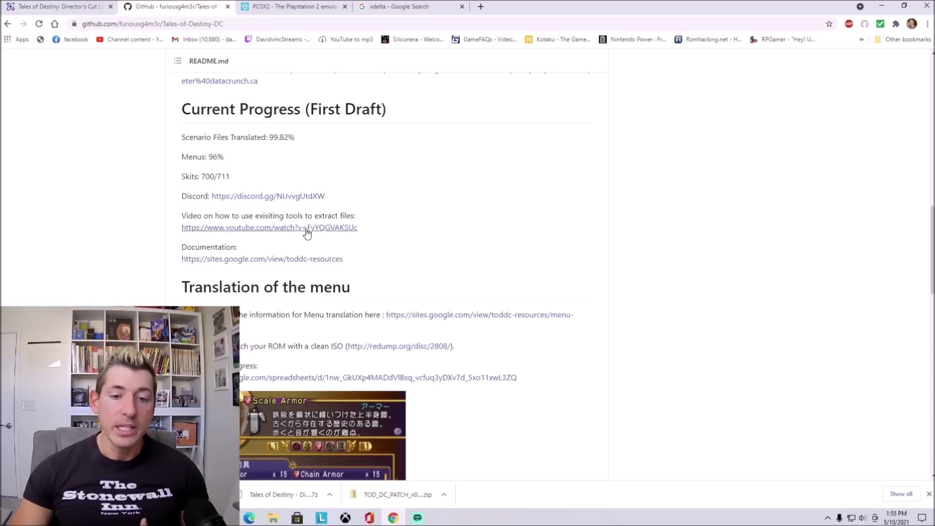
pyautogui.scroll(-3, 307, 233)
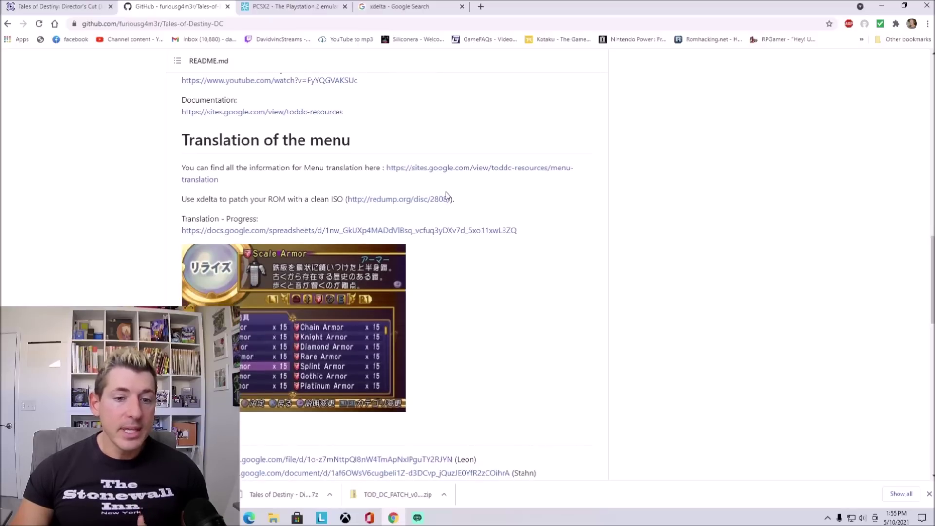
pyautogui.scroll(-3, 444, 197)
pyautogui.scroll(4, 444, 197)
pyautogui.scroll(-5, 253, 234)
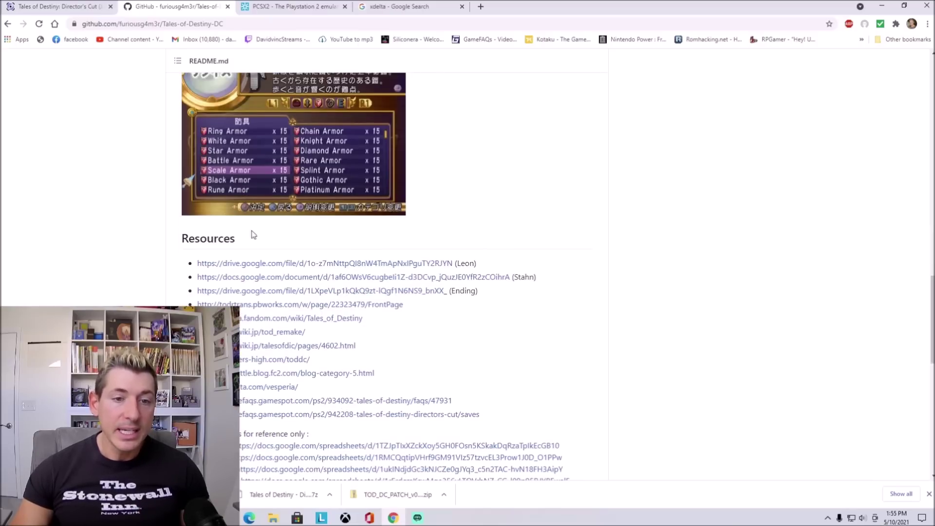
pyautogui.scroll(-6, 266, 394)
pyautogui.scroll(12, 262, 381)
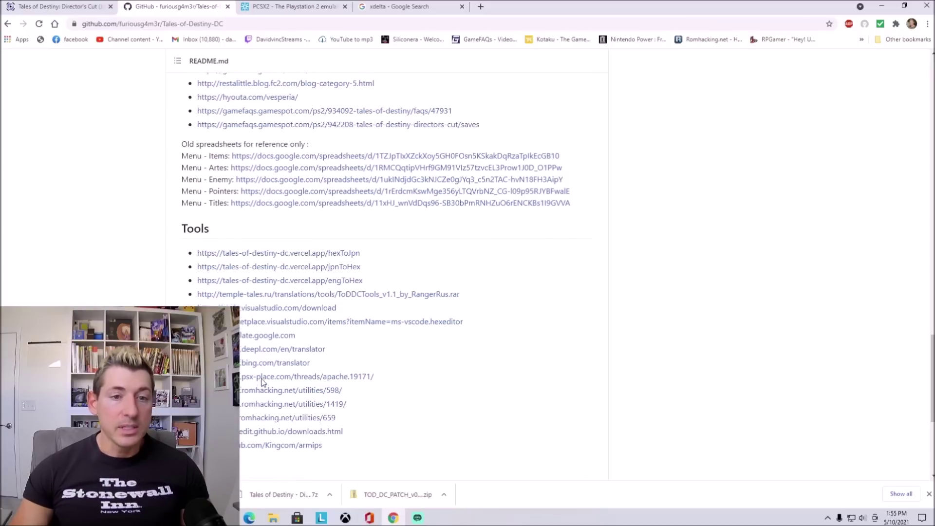
pyautogui.scroll(5, 260, 371)
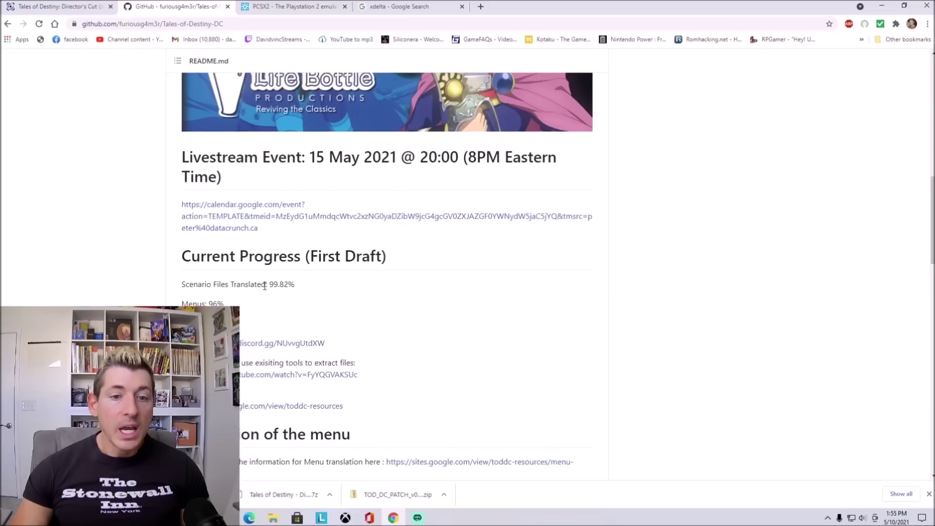
pyautogui.moveTo(267, 286); pyautogui.dragTo(294, 285)
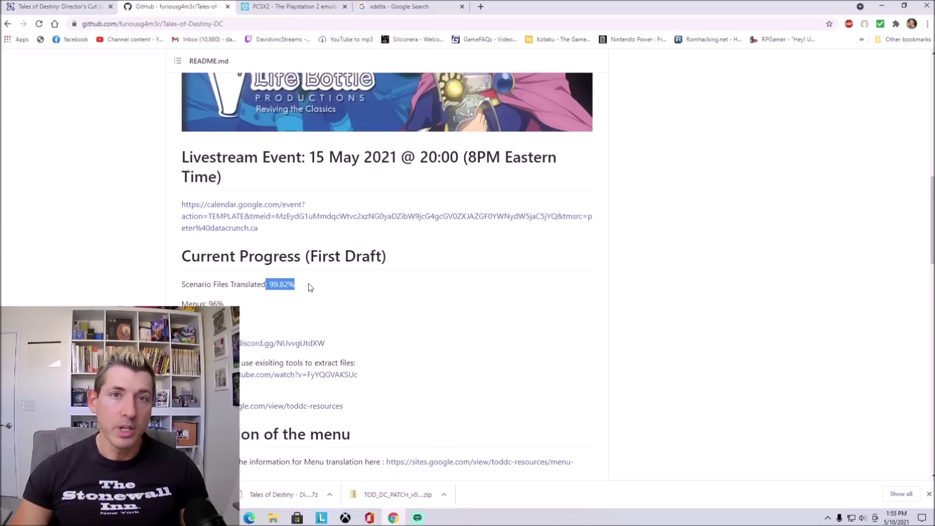
pyautogui.scroll(-2, 277, 256)
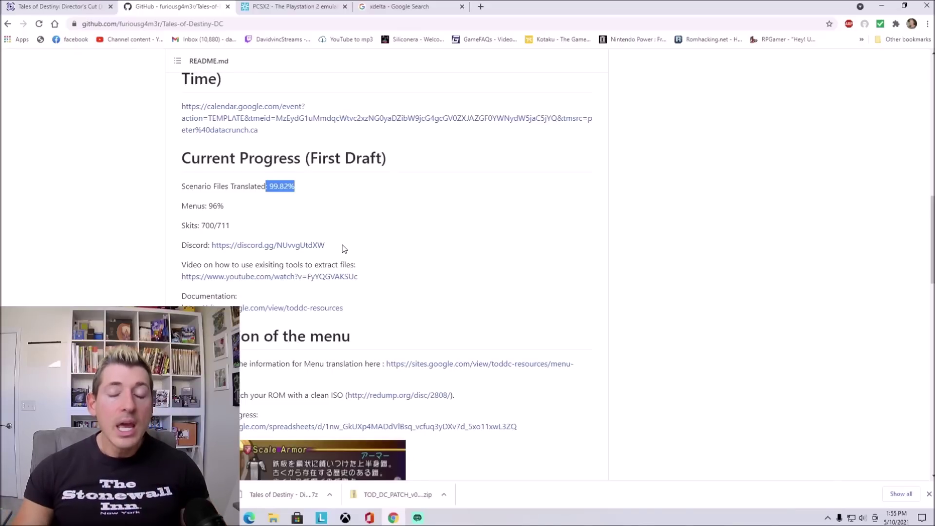
# - Open the repository's latest release page, Partial Patch v0.0.188
pyautogui.scroll(7, 420, 235)
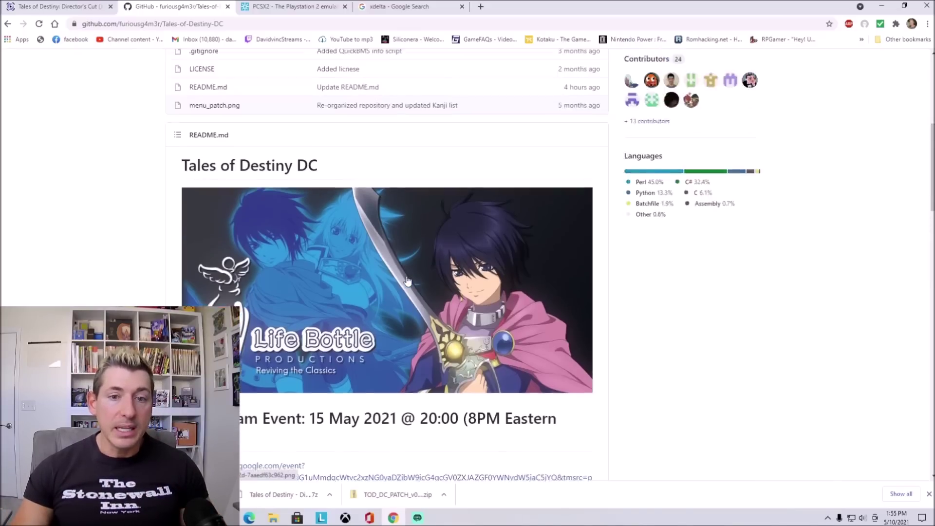
pyautogui.scroll(7, 407, 281)
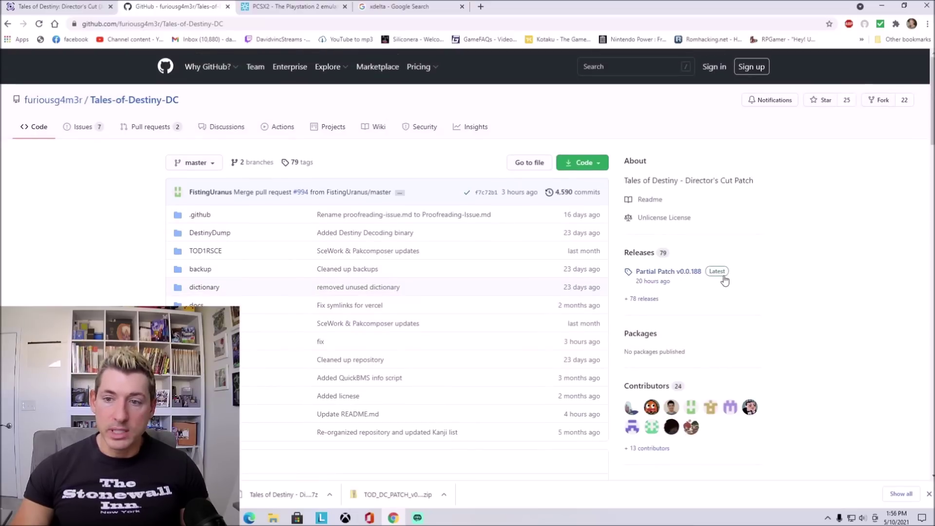
pyautogui.click(685, 275)
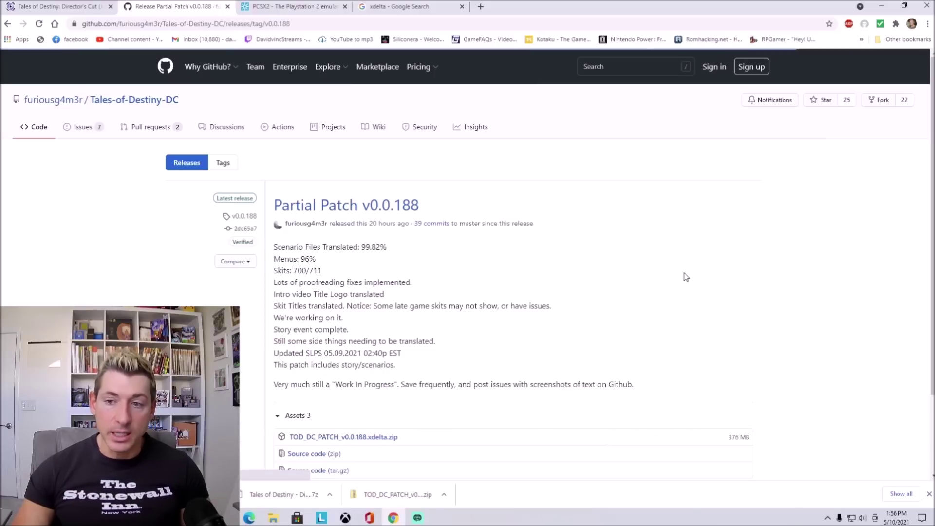
# - Look over the PCSX2 home page and the Google results for xdelta, highlighting the search term
pyautogui.scroll(-2, 422, 288)
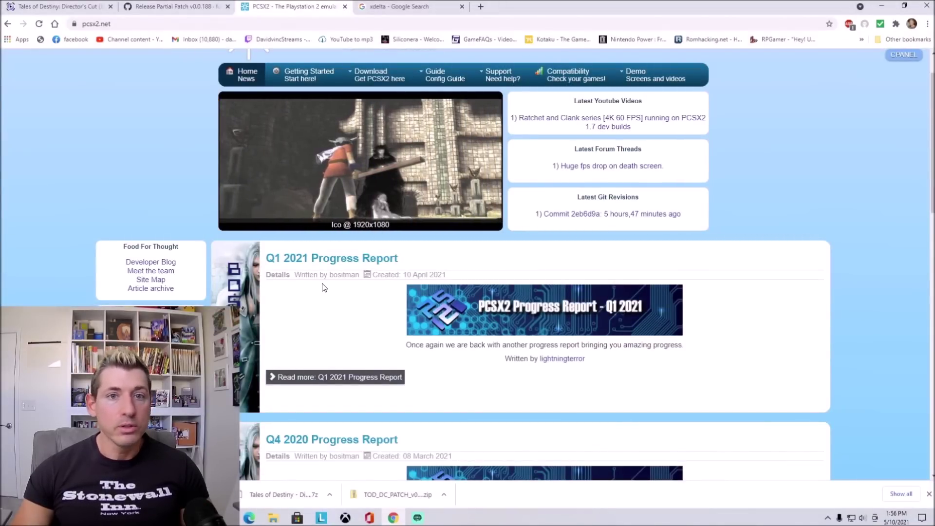
pyautogui.moveTo(379, 78)
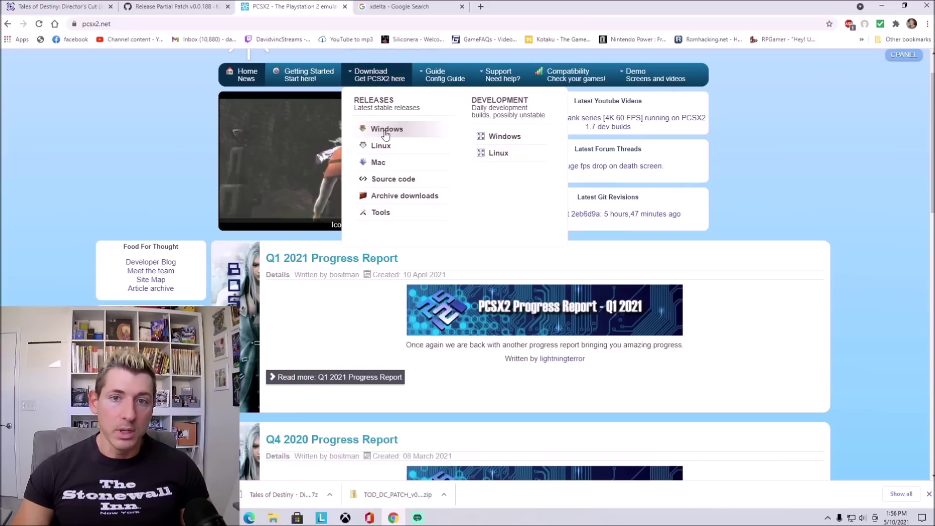
pyautogui.click(417, 3)
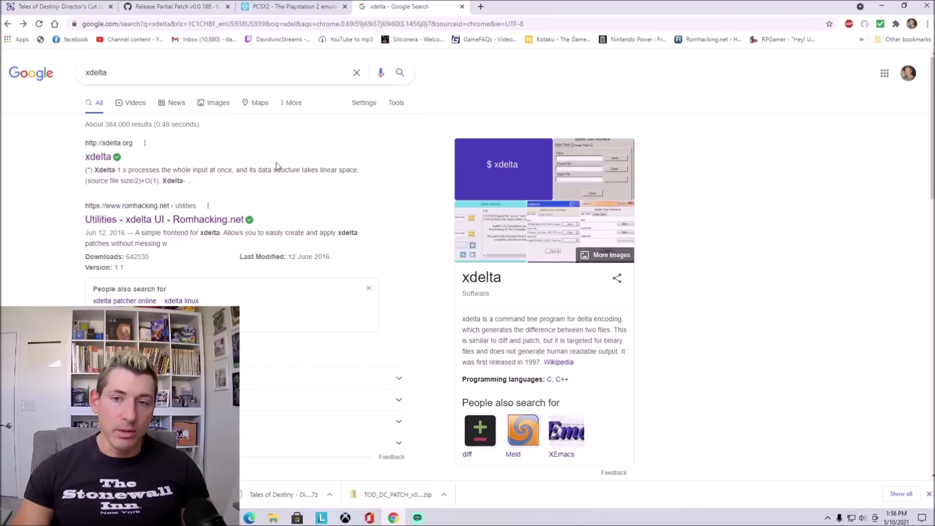
pyautogui.moveTo(108, 70); pyautogui.dragTo(79, 73)
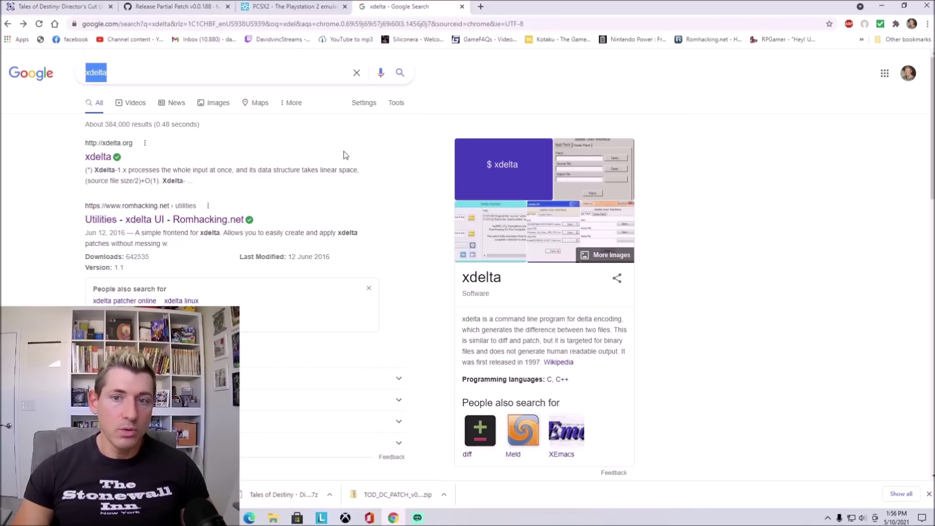
pyautogui.click(390, 197)
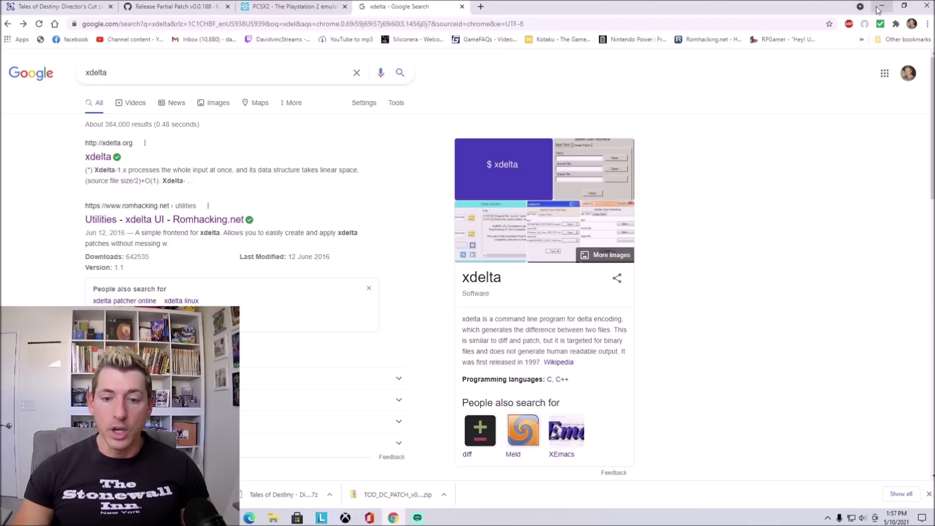
# - Switch from the browser to the Playstation 2 folder in File Explorer and launch the xdelta UI application
pyautogui.click(927, 5)
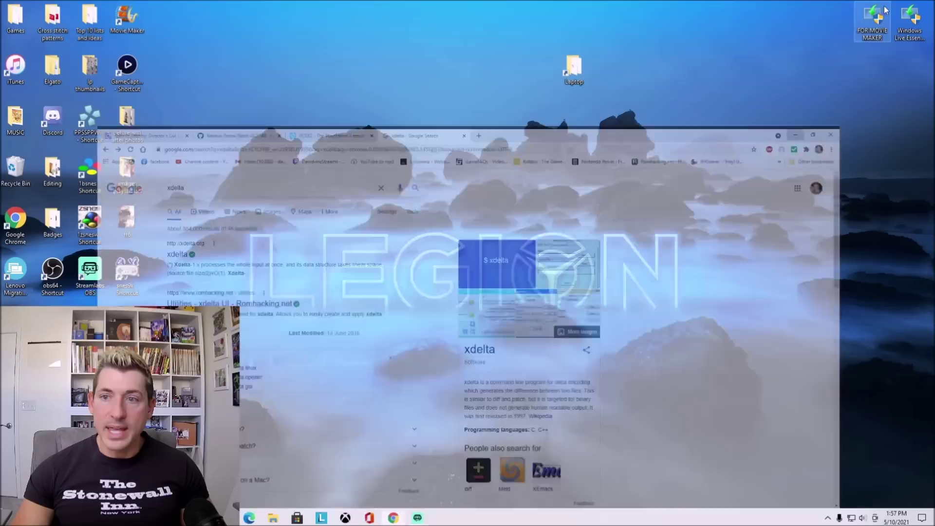
pyautogui.click(274, 518)
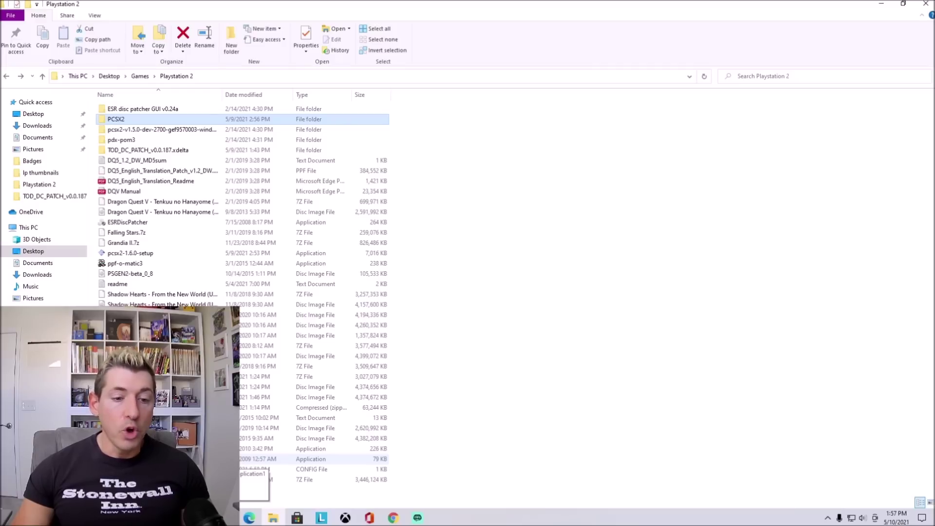
pyautogui.doubleClick(224, 459)
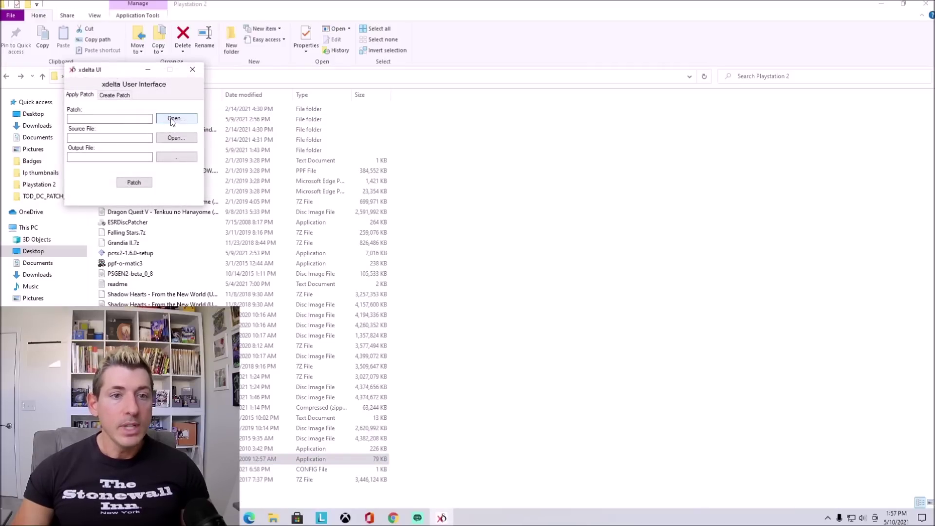
# - Load TOD_DC_PATCH_v0.0.187.xdelta from its folder as the patch file
pyautogui.click(174, 118)
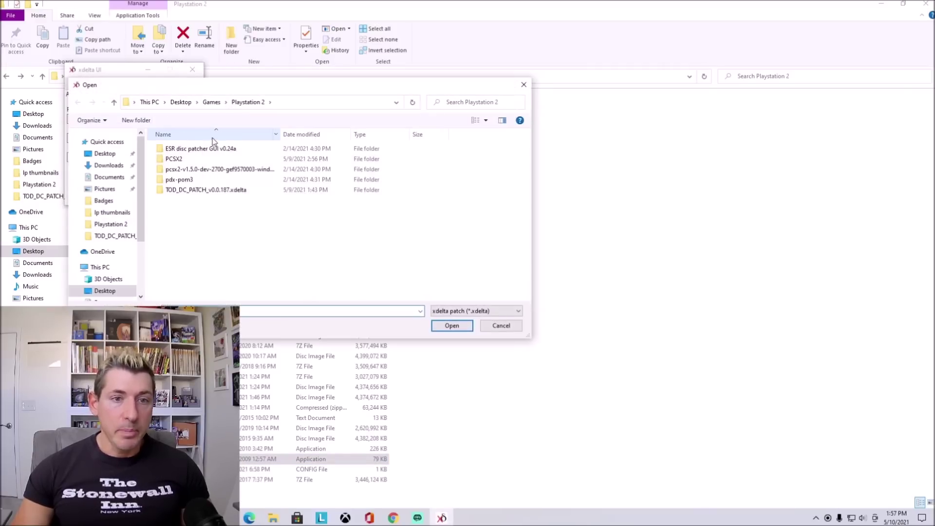
pyautogui.doubleClick(205, 193)
pyautogui.click(207, 148)
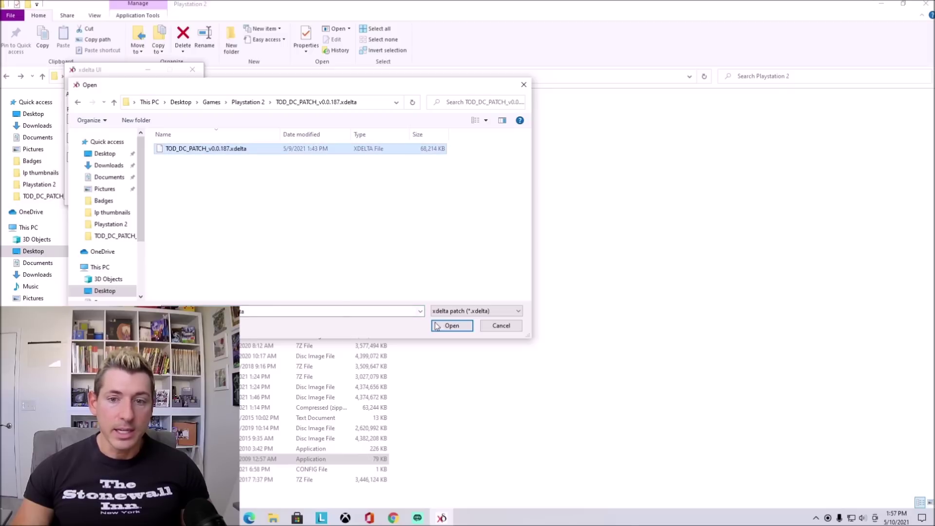
pyautogui.click(451, 326)
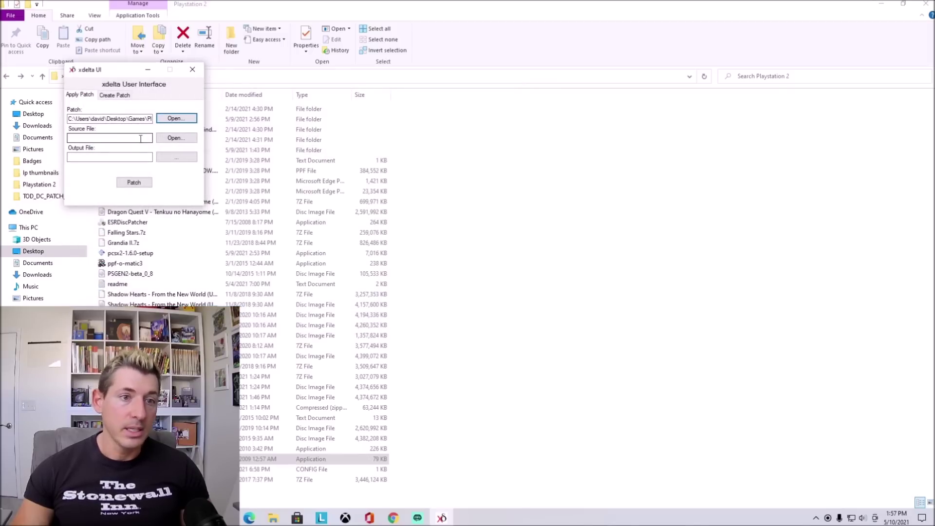
# - Set the Tales of Destiny - Director's Cut (Japan) disc image in the Playstation 2 folder as the source file
pyautogui.click(165, 137)
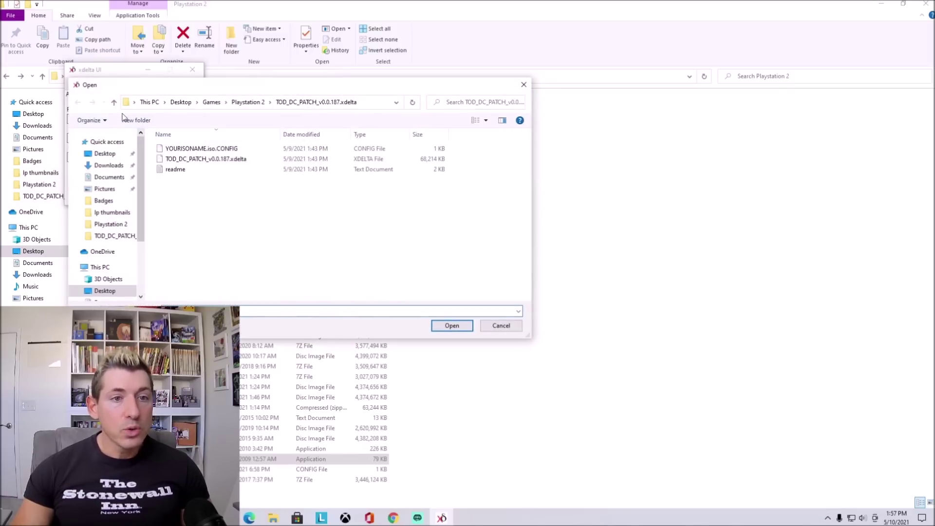
pyautogui.click(114, 102)
pyautogui.scroll(-5, 198, 204)
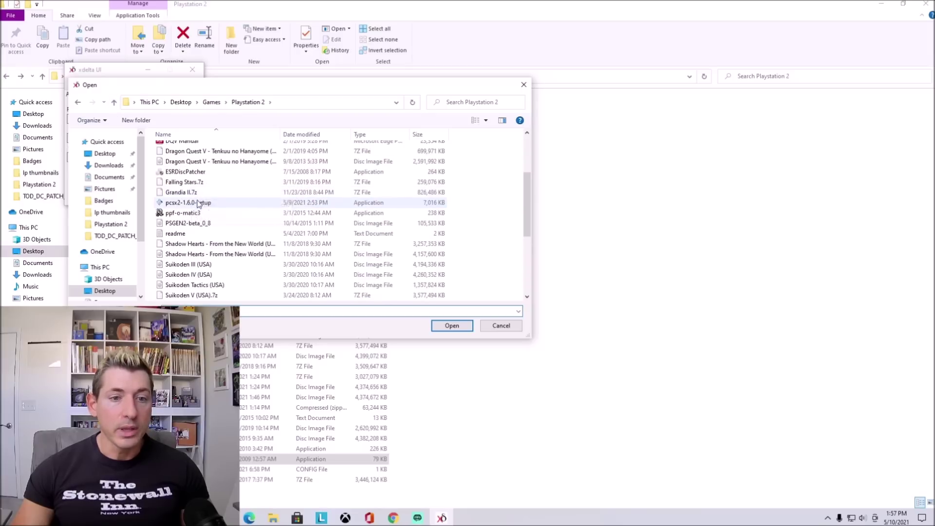
pyautogui.scroll(-3, 198, 203)
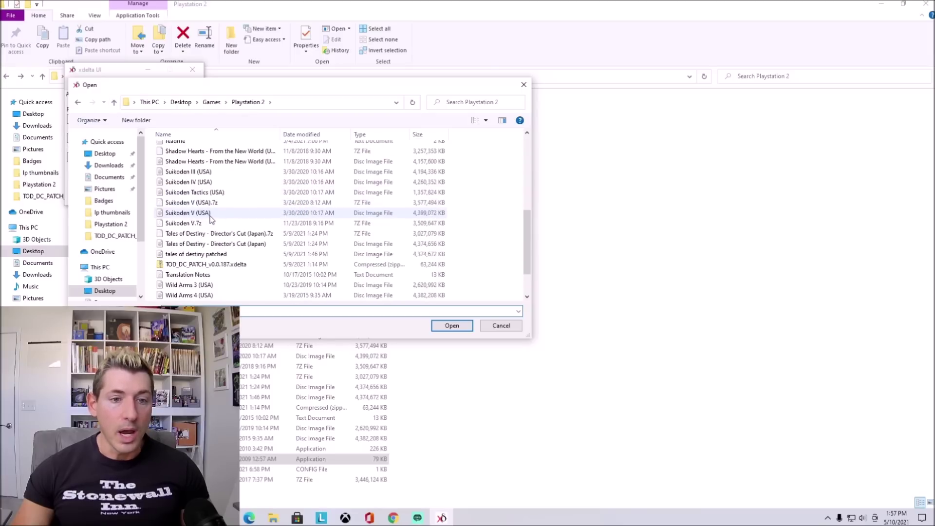
pyautogui.click(217, 244)
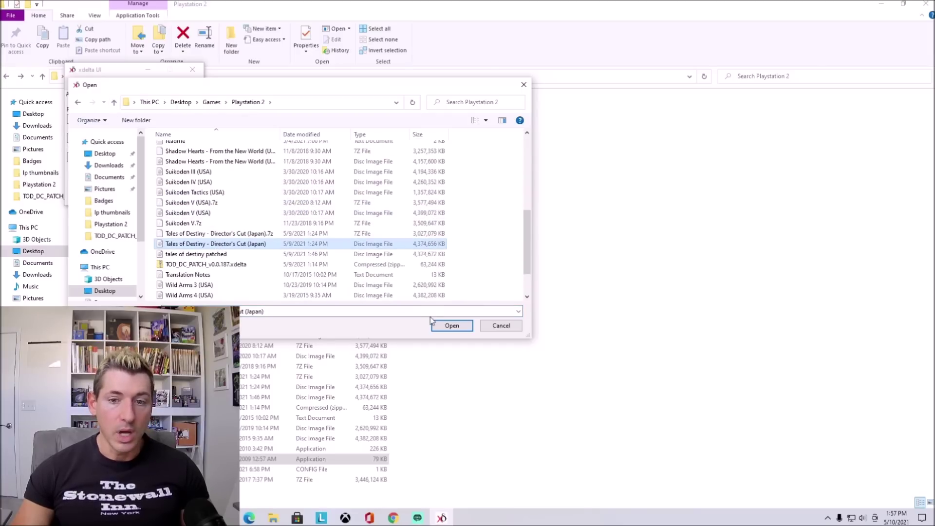
pyautogui.click(452, 326)
# - Name the output file "Tales of Destiny patched.iso", apply the patch, and close xdelta UI
pyautogui.click(141, 158)
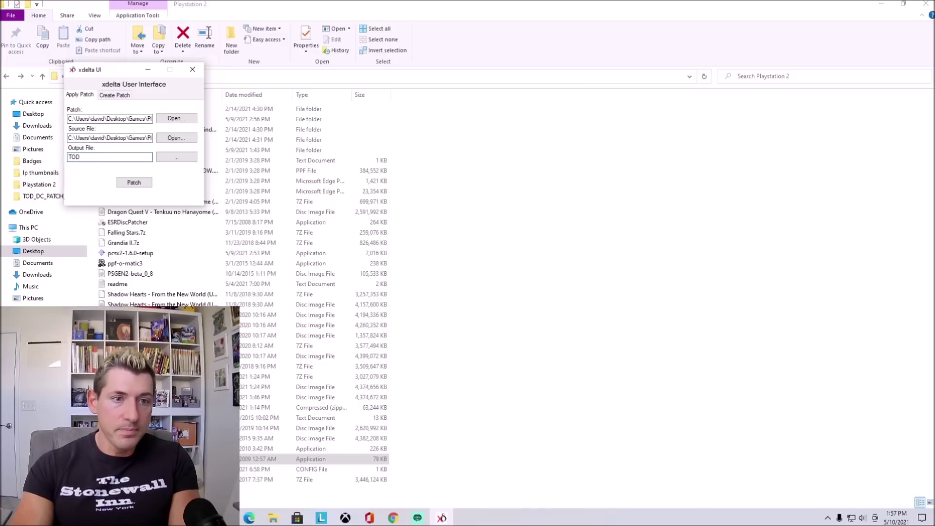
pyautogui.write('Tales of Destiny patched.iso')
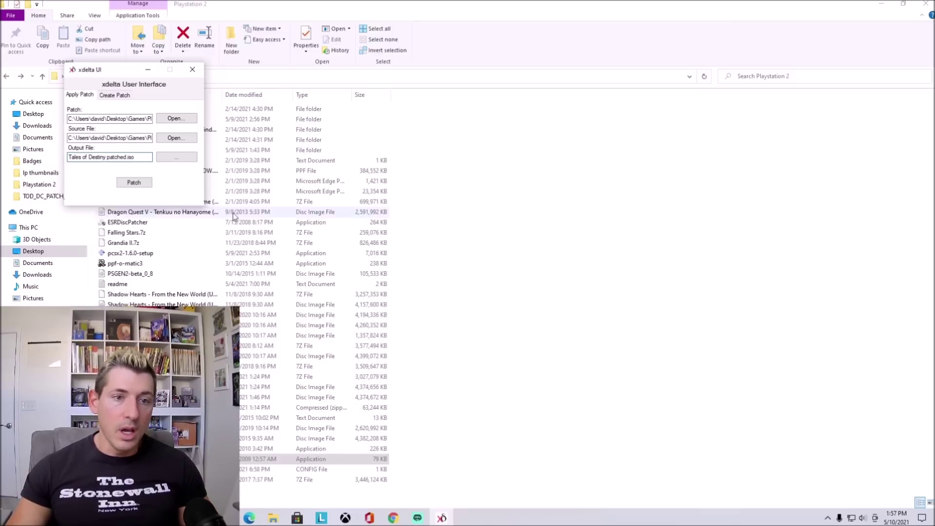
pyautogui.click(128, 188)
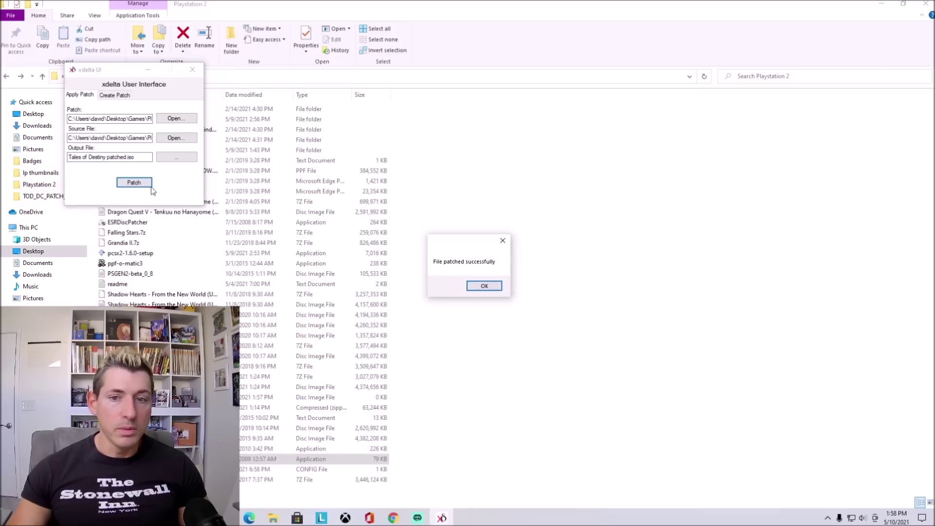
pyautogui.click(484, 286)
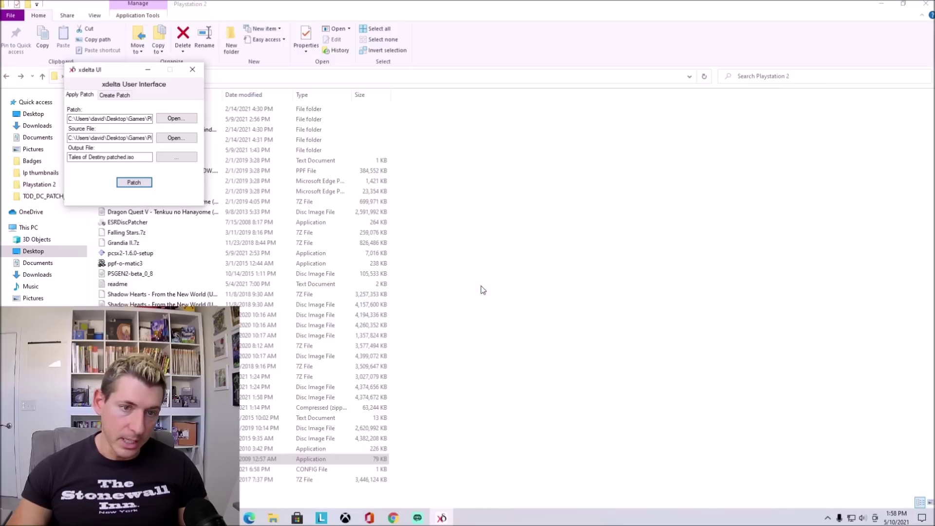
pyautogui.click(193, 70)
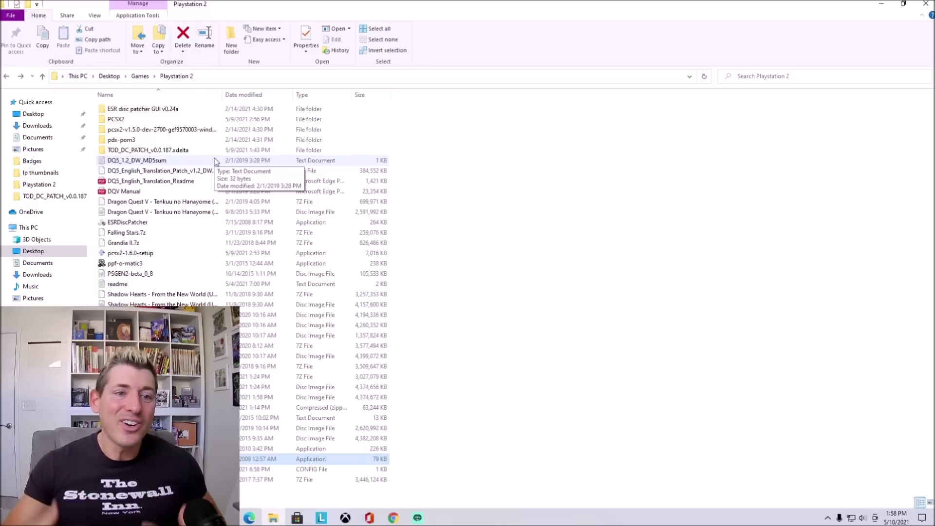
# - Launch pcsx2 from the PCSX2 folder and boot the game ISO in fast mode
pyautogui.doubleClick(173, 119)
pyautogui.doubleClick(146, 168)
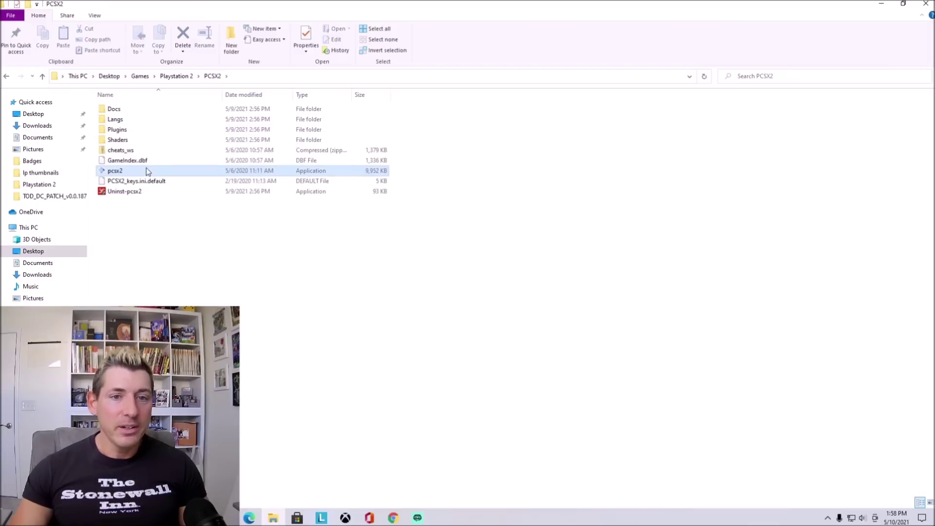
pyautogui.click(51, 57)
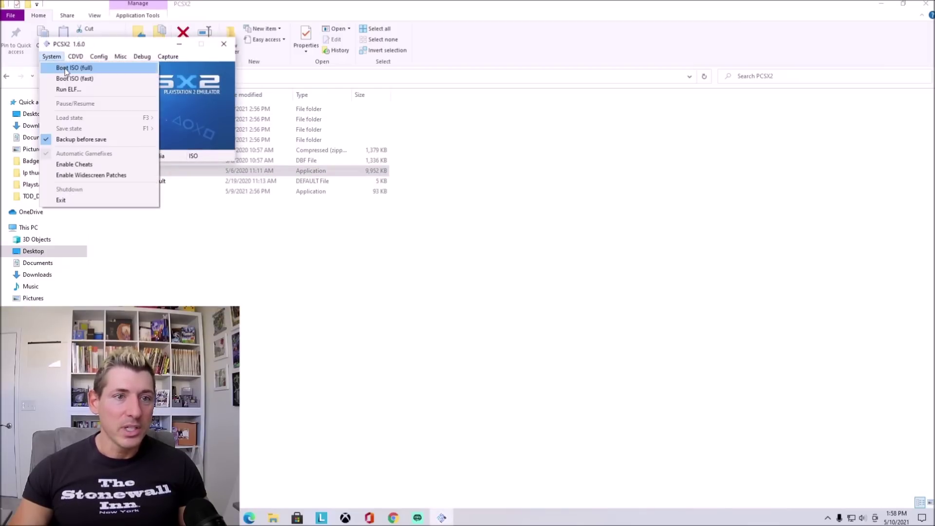
pyautogui.click(69, 79)
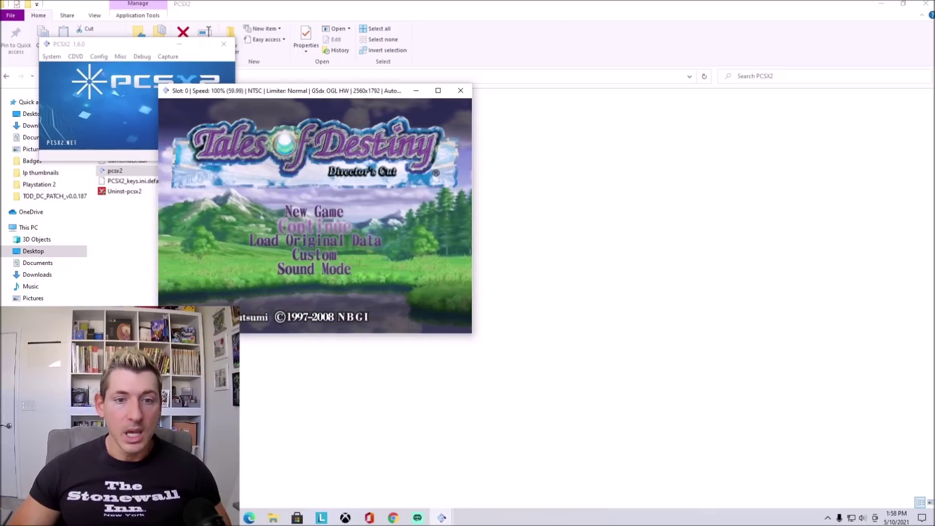
# - Open New Game, view the story descriptions for Stahn's side and Leon's side, and return to the title menu
pyautogui.press('Return')
pyautogui.press('Escape')
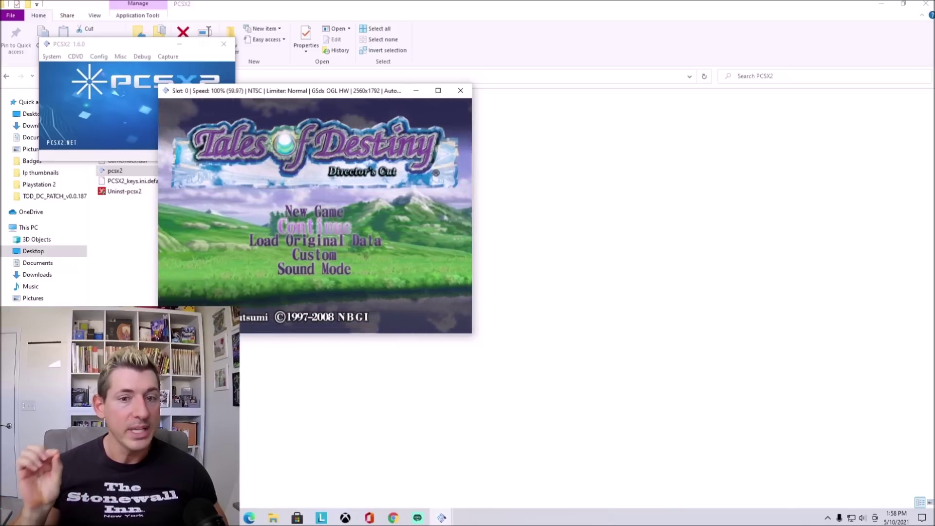
pyautogui.press('Up')
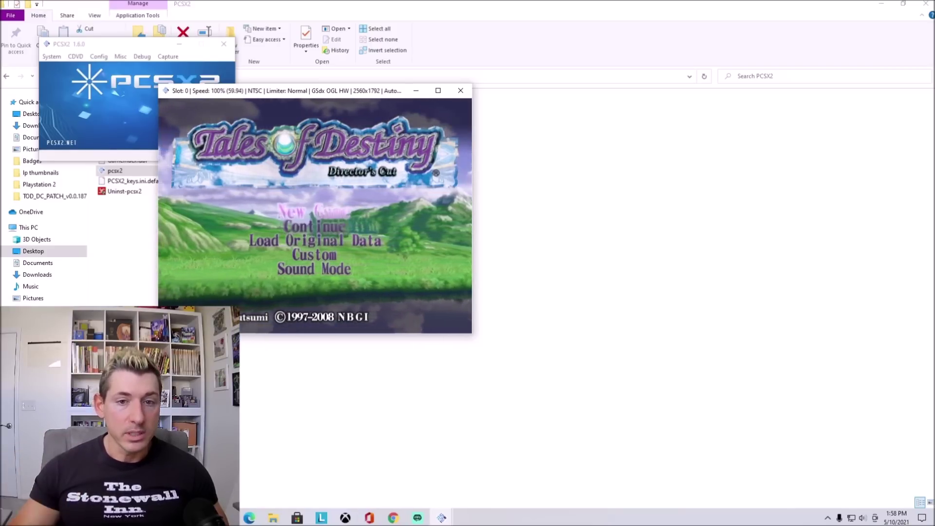
pyautogui.press('Return')
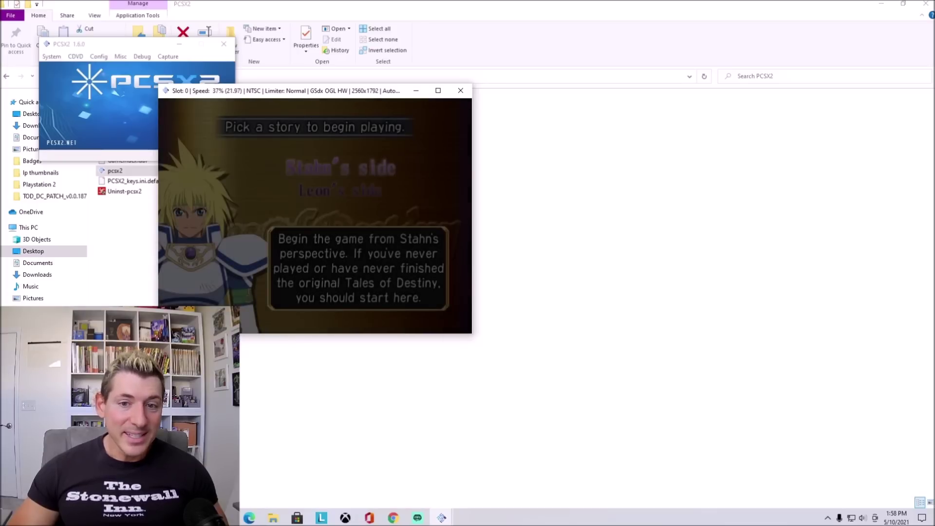
pyautogui.press('Down')
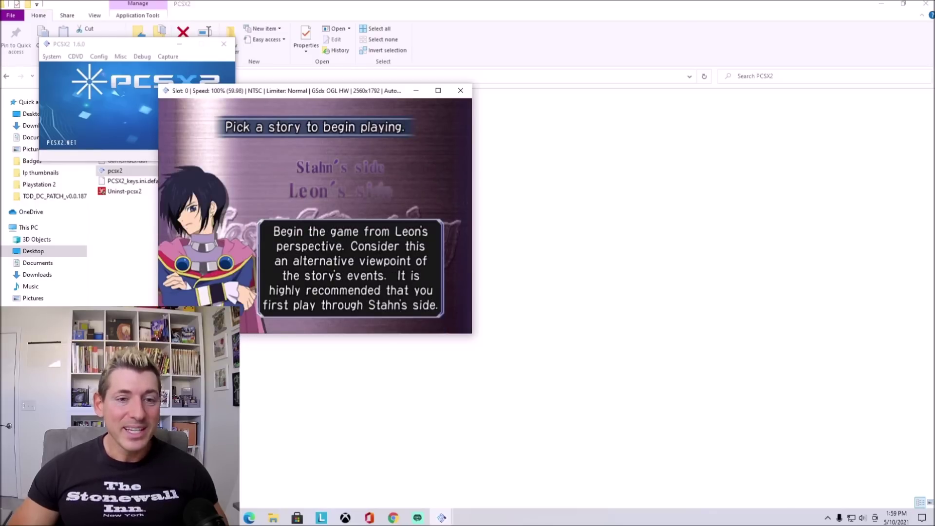
pyautogui.press('Up')
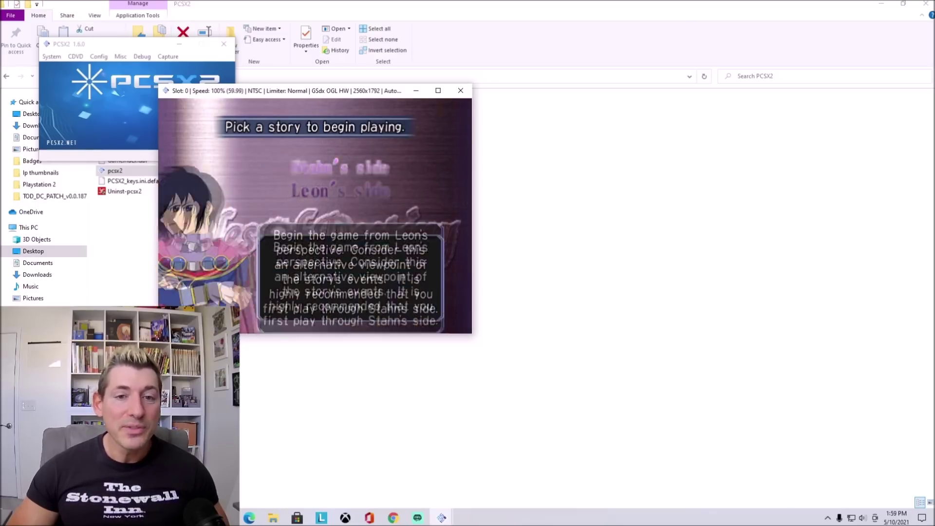
pyautogui.press('x')
# - Choose Continue on the title menu and load the saved game
pyautogui.press('Up')
pyautogui.press('Down')
pyautogui.press('Down')
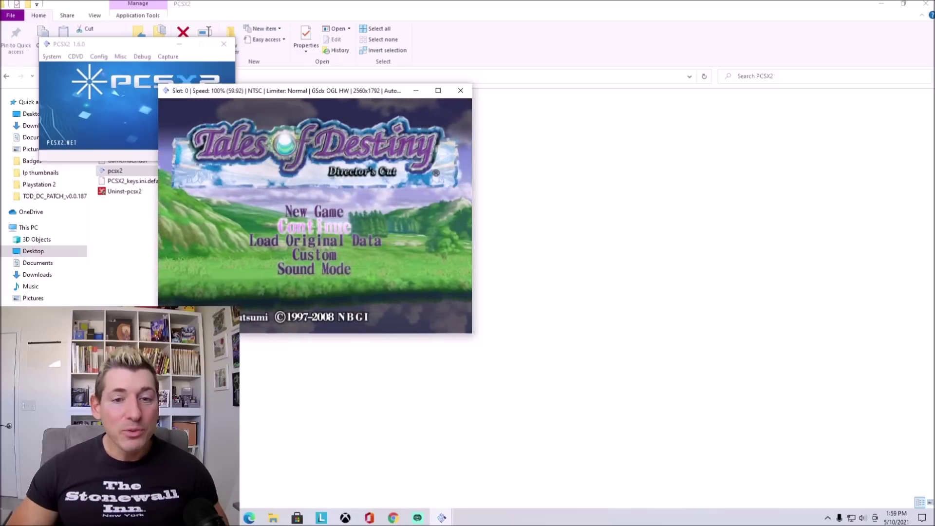
pyautogui.press('Return')
pyautogui.press('Return')
pyautogui.press('Up')
pyautogui.press('Return')
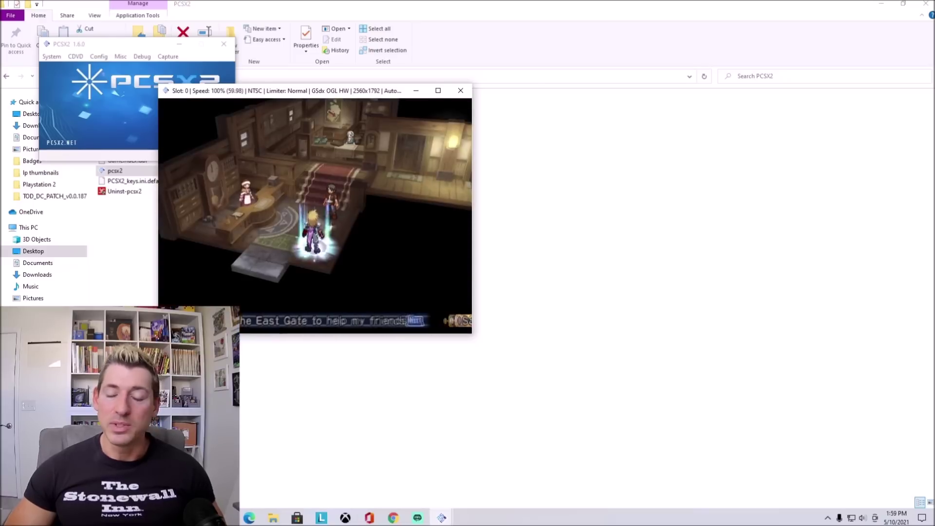
# - Talk to the Traveler by the stairs inside the building and read through the dialogue
pyautogui.press('Return')
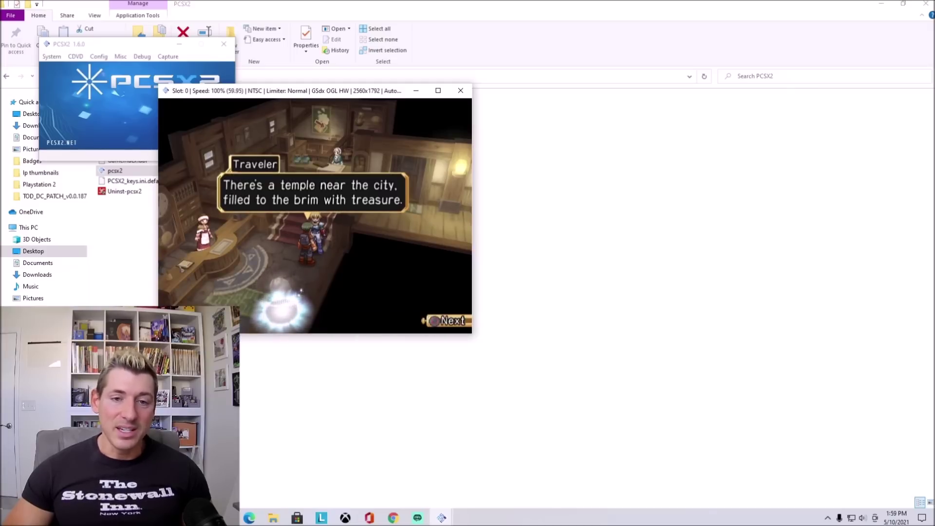
pyautogui.press('Return')
pyautogui.press('Down')
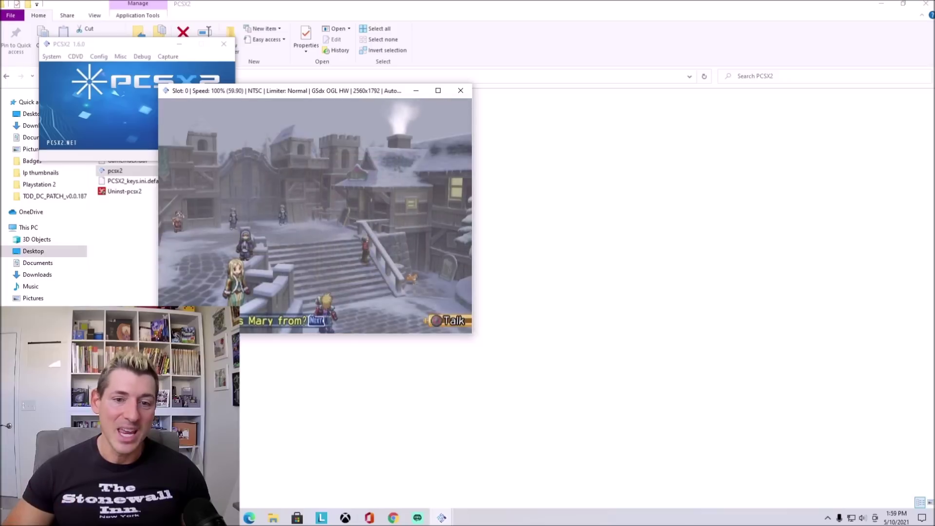
# - Open Items from the game's main menu, browse the new items' descriptions such as Rice Ball, and go back to the main menu
pyautogui.press('Down')
pyautogui.press('Right')
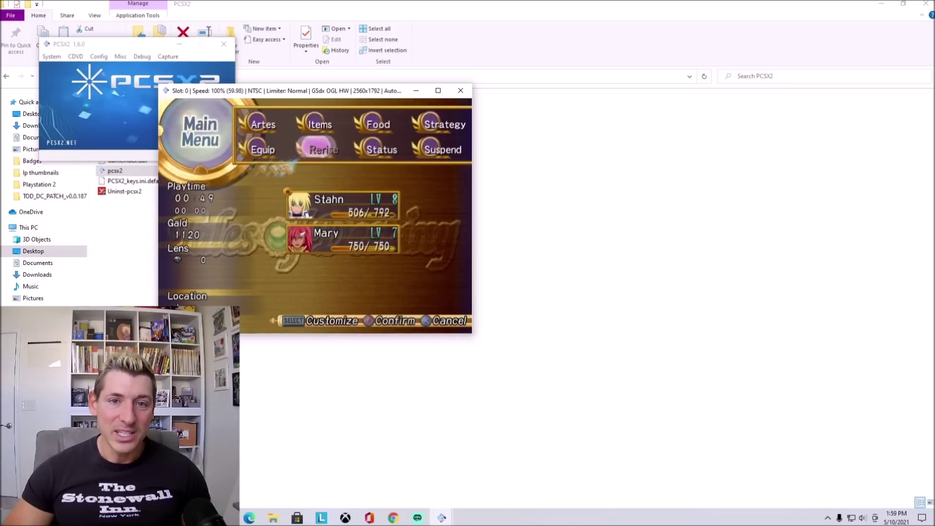
pyautogui.press('Up')
pyautogui.press('Left')
pyautogui.press('Right')
pyautogui.press('Return')
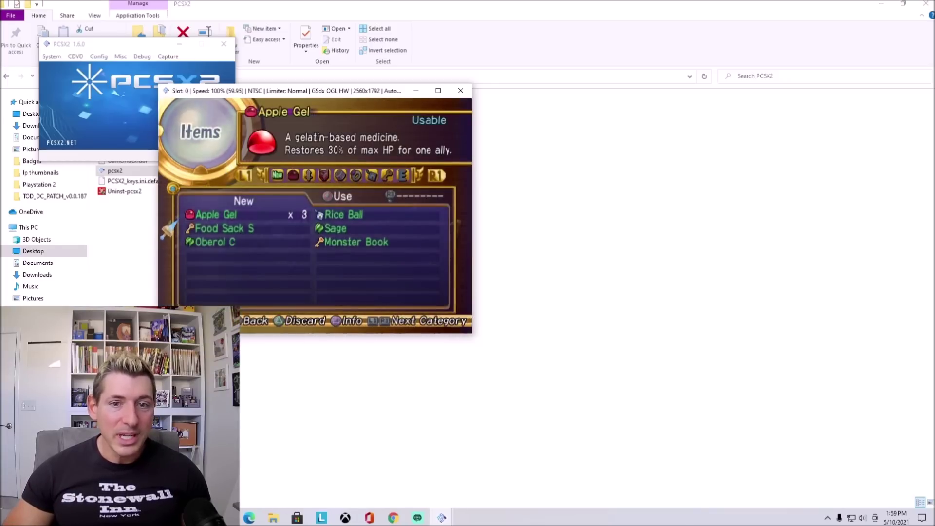
pyautogui.press('Down')
pyautogui.press('Down')
pyautogui.press('Right')
pyautogui.press('Up')
pyautogui.press('Up')
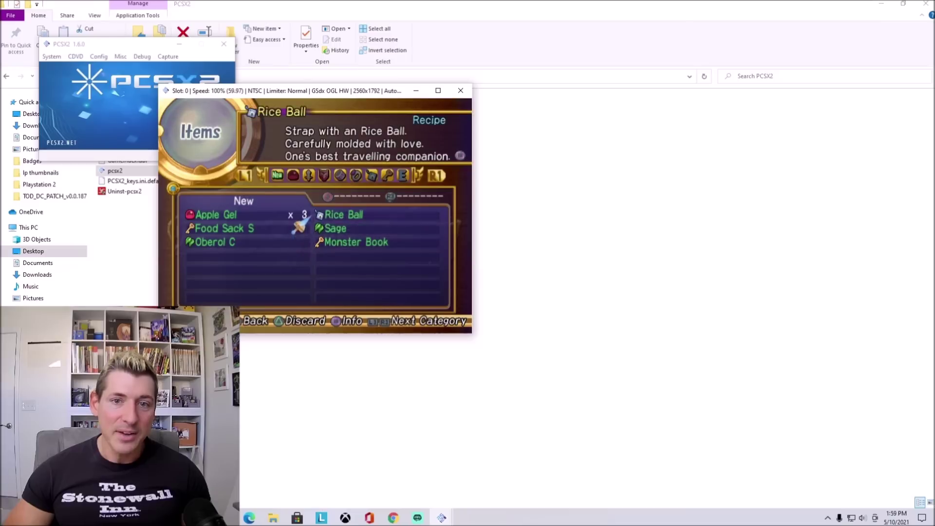
pyautogui.press('Down')
pyautogui.press('Escape')
# - Open Stahn's Equip screen and bring up the Swordian Device of his weapon Dymlos
pyautogui.press('Down')
pyautogui.press('Left')
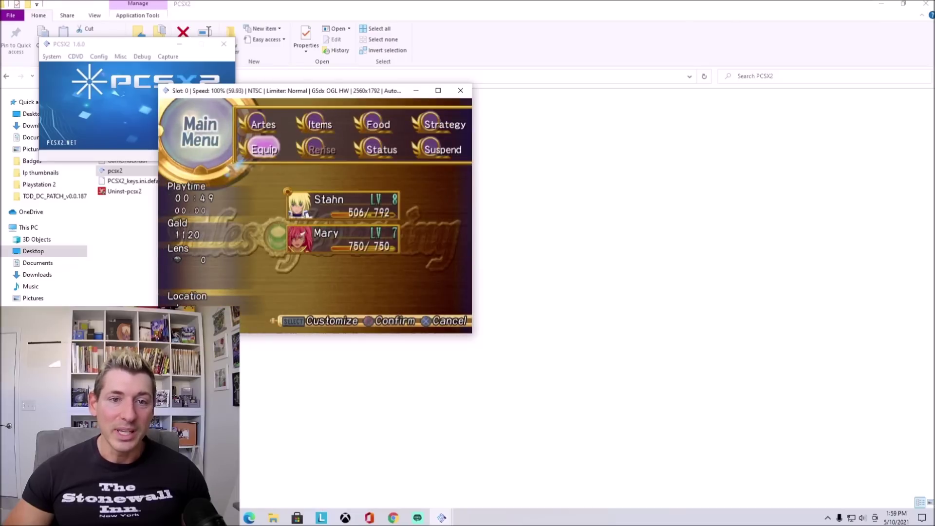
pyautogui.press('Return')
pyautogui.press('Return')
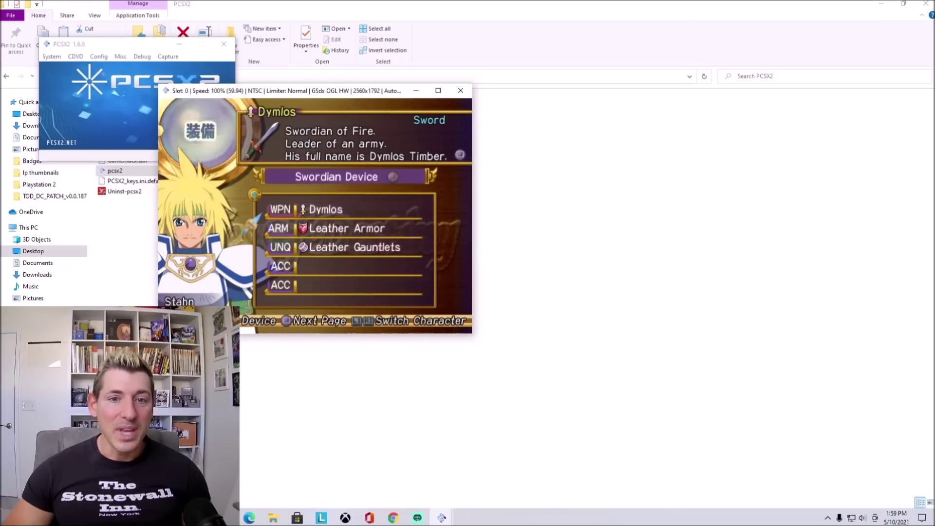
pyautogui.press('Return')
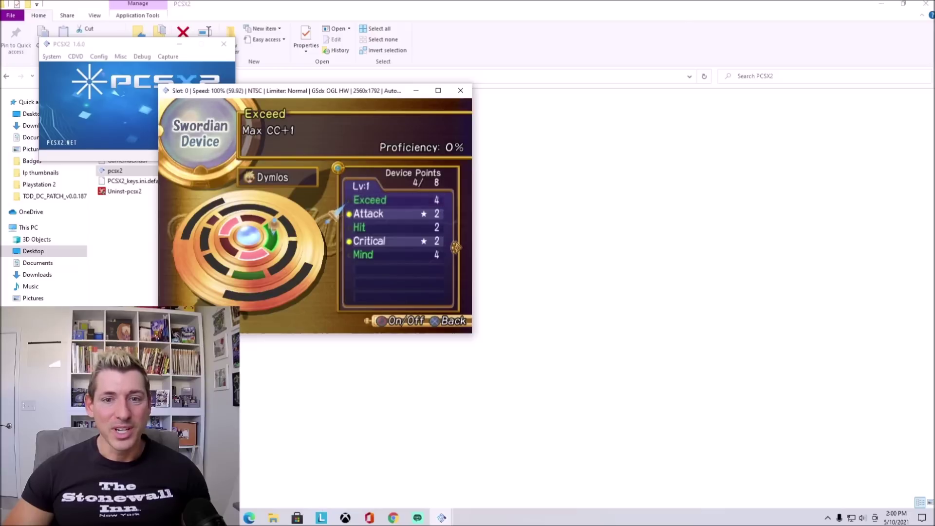
# - Turn on Hit and Exceed and turn off Attack in the Dymlos Swordian Device
pyautogui.press('Down')
pyautogui.press('Down')
pyautogui.press('Return')
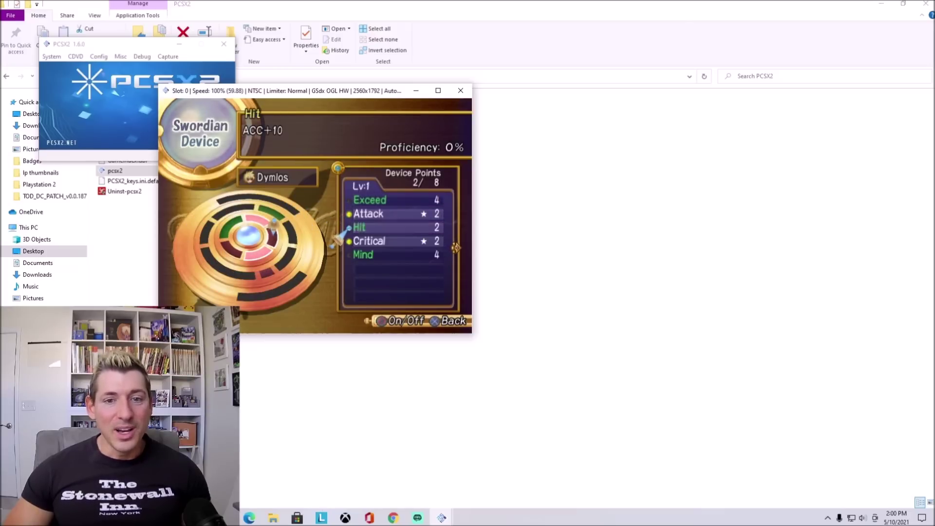
pyautogui.press('Down')
pyautogui.press('Down')
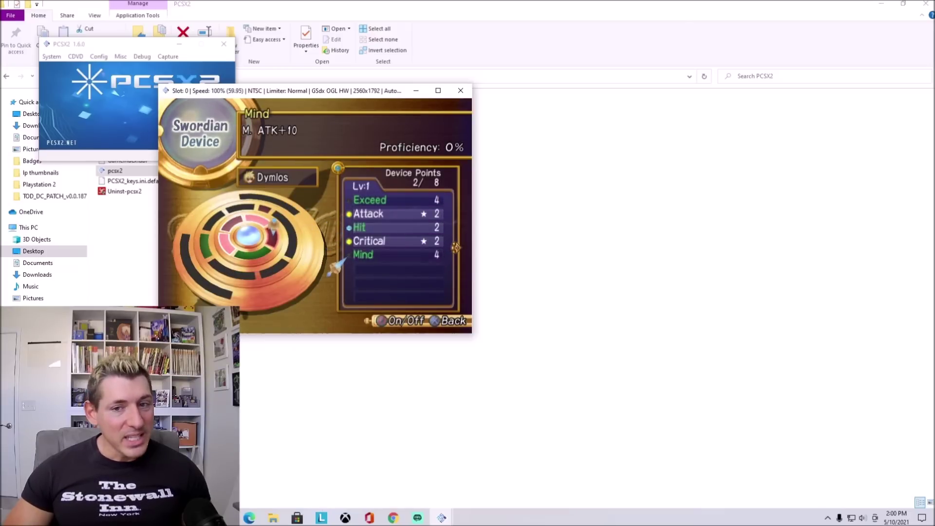
pyautogui.press('Up')
pyautogui.press('Up')
pyautogui.press('Up')
pyautogui.press('Up')
pyautogui.press('Return')
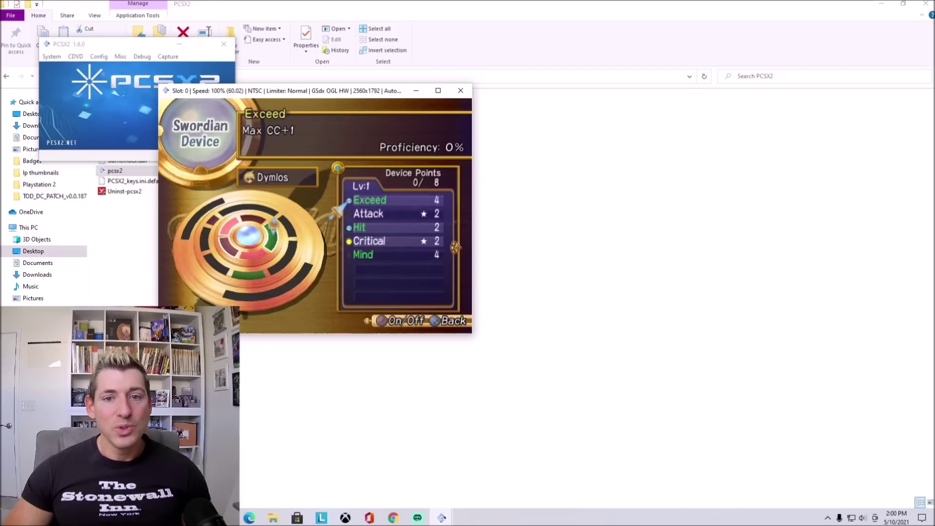
# - Check the Mind ability, leave the Swordian Device and Stahn's equipment, and exit the main menu to the snowy town
pyautogui.press('Down')
pyautogui.press('Down')
pyautogui.press('Down')
pyautogui.press('Down')
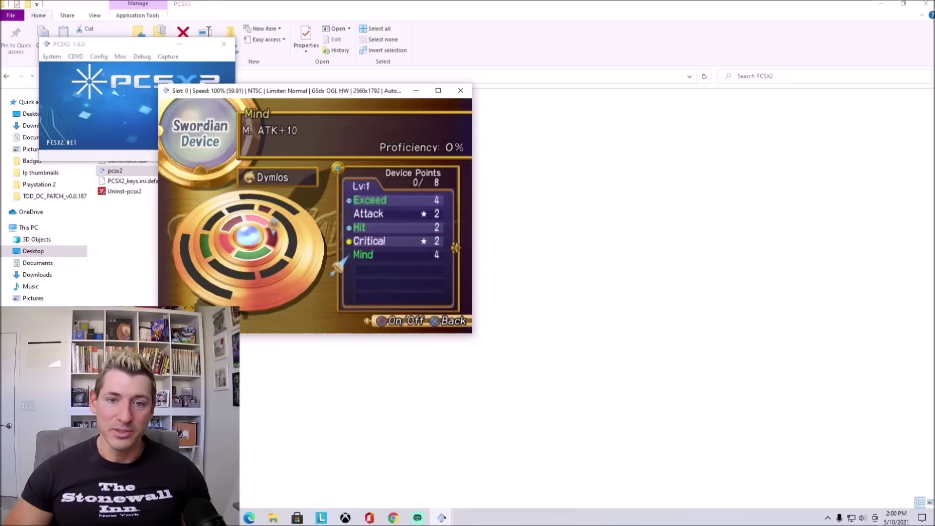
pyautogui.press('Up')
pyautogui.press('Escape')
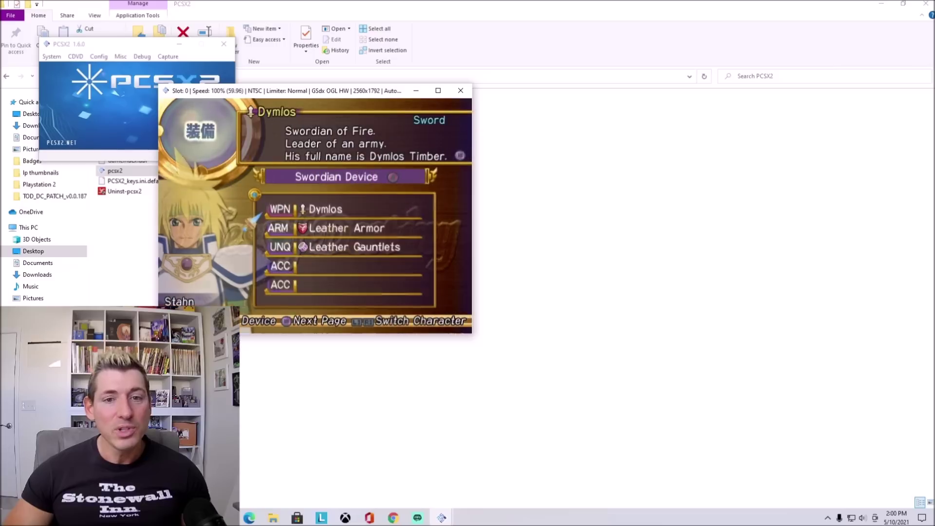
pyautogui.press('Escape')
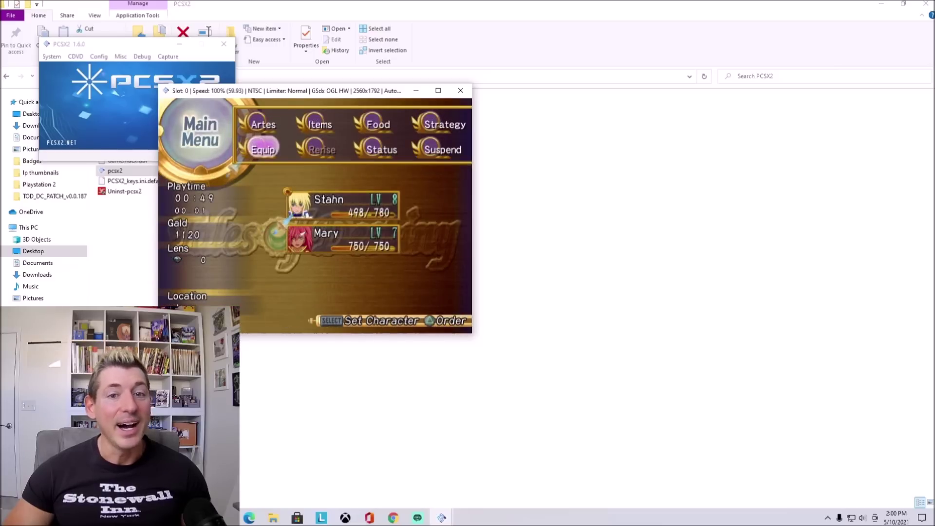
pyautogui.press('Escape')
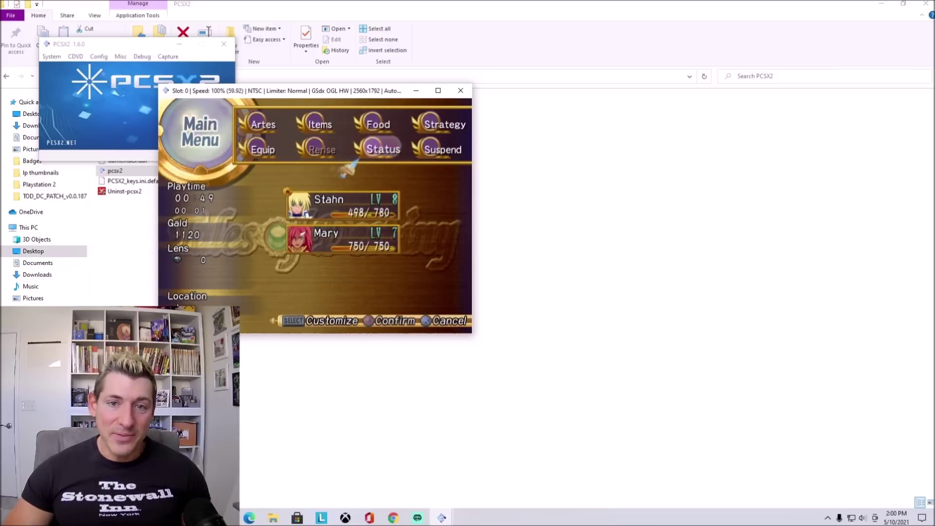
pyautogui.press('Up')
pyautogui.press('Left')
pyautogui.press('Left')
pyautogui.press('x')
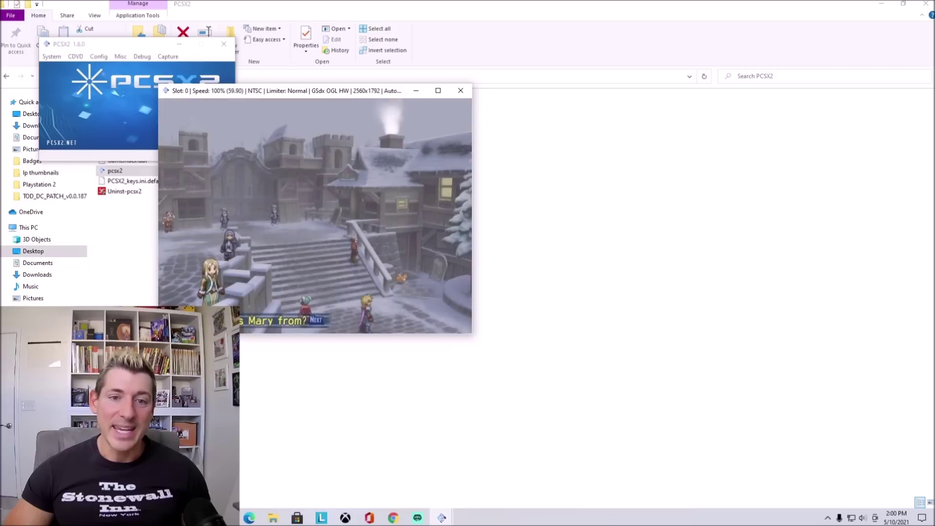